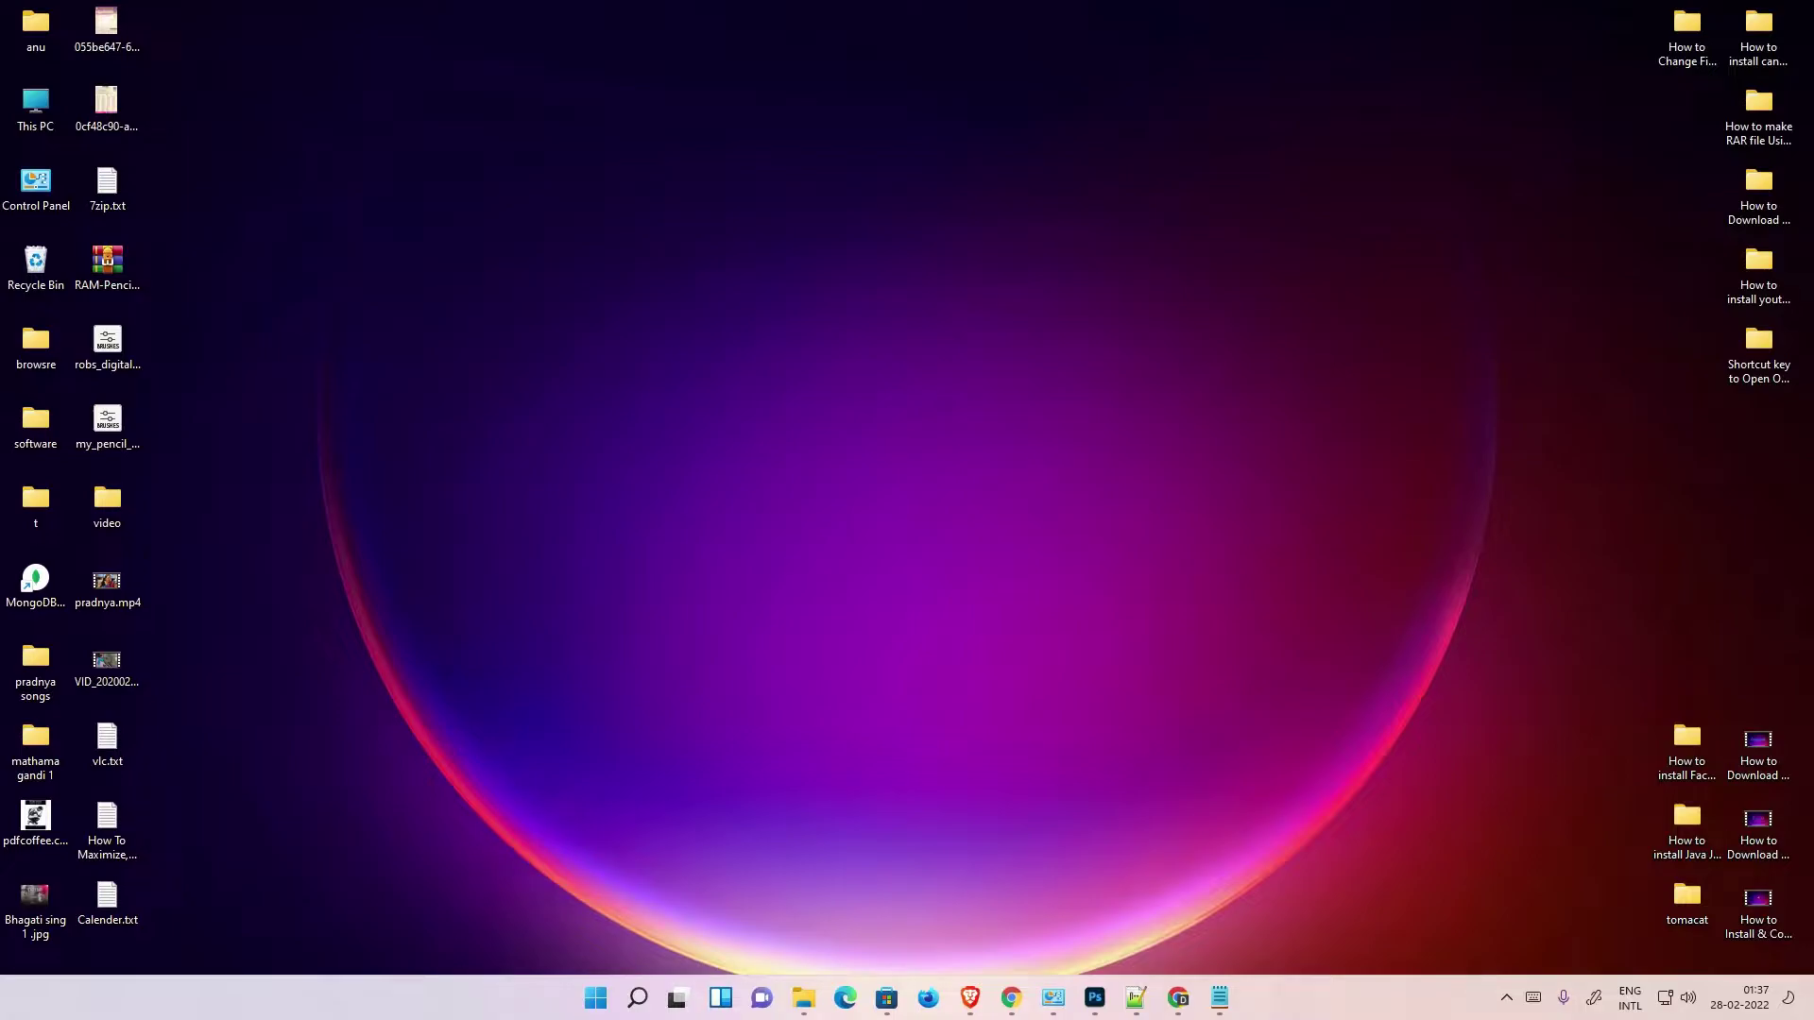
{"action": "left_click", "coordinate": [1177, 998]}
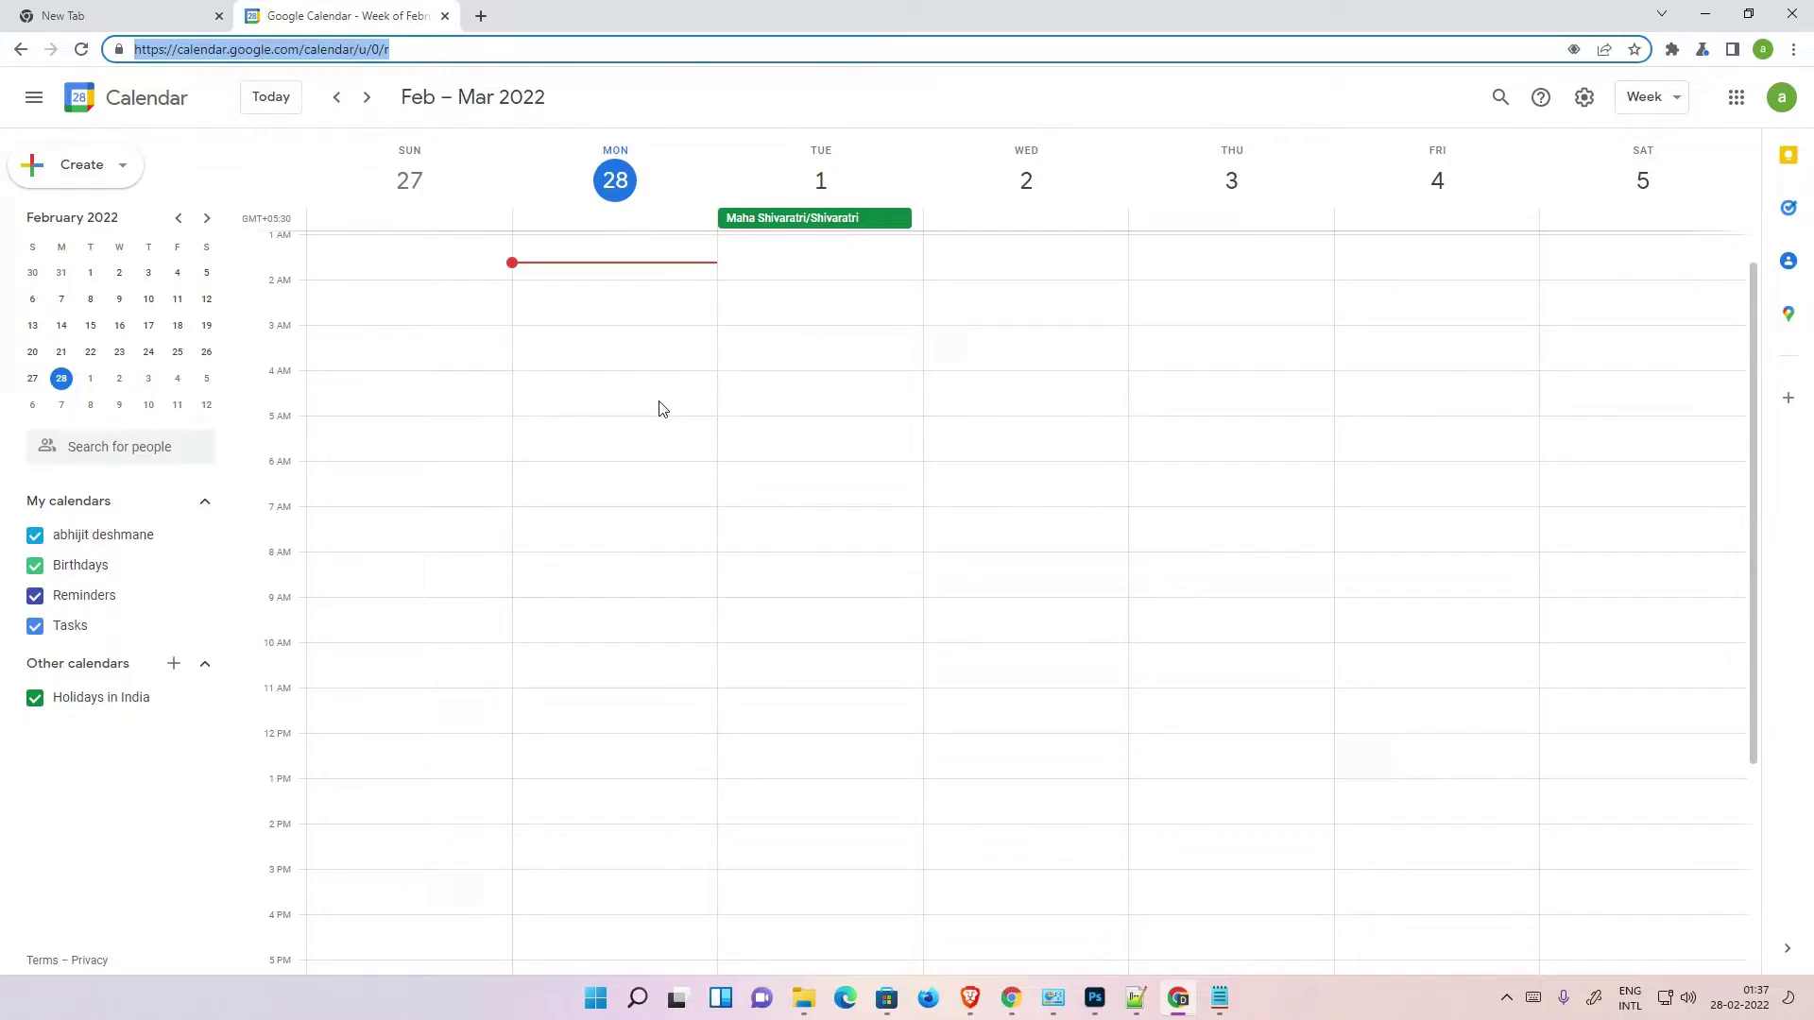
{"action": "left_click", "coordinate": [478, 43]}
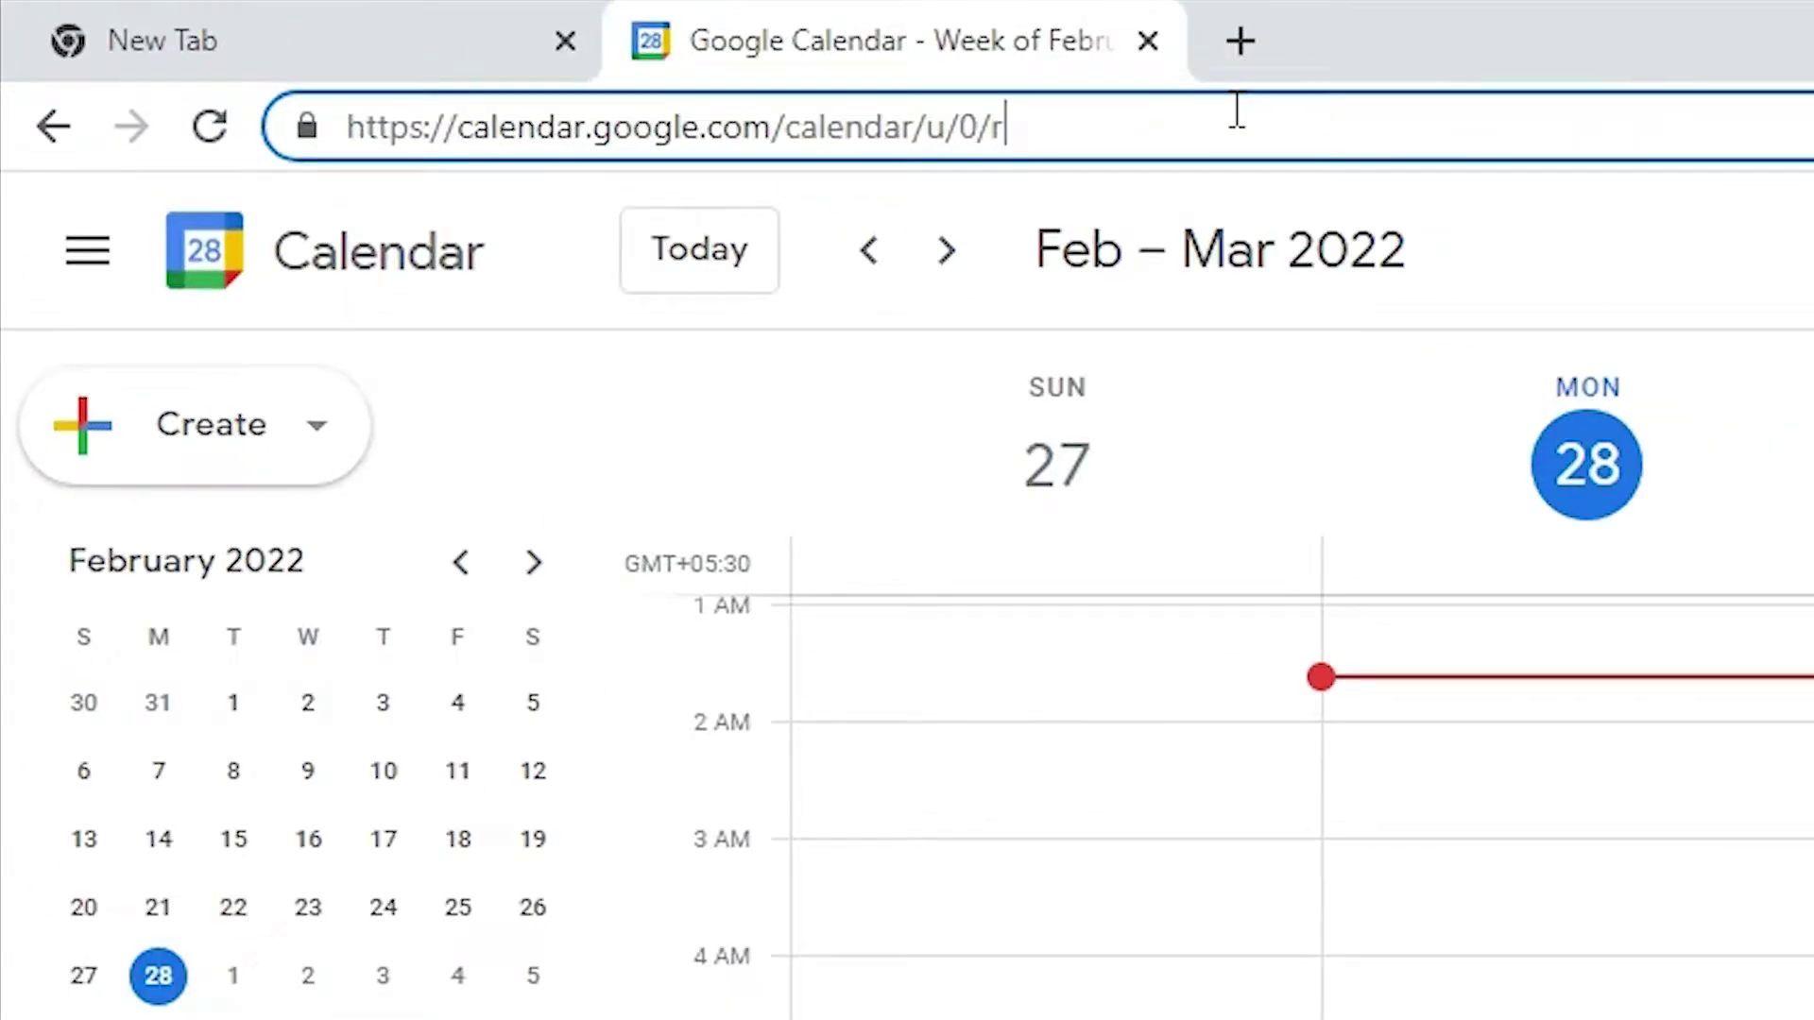
{"action": "left_click_drag", "start_coordinate": [1235, 112], "coordinate": [303, 159]}
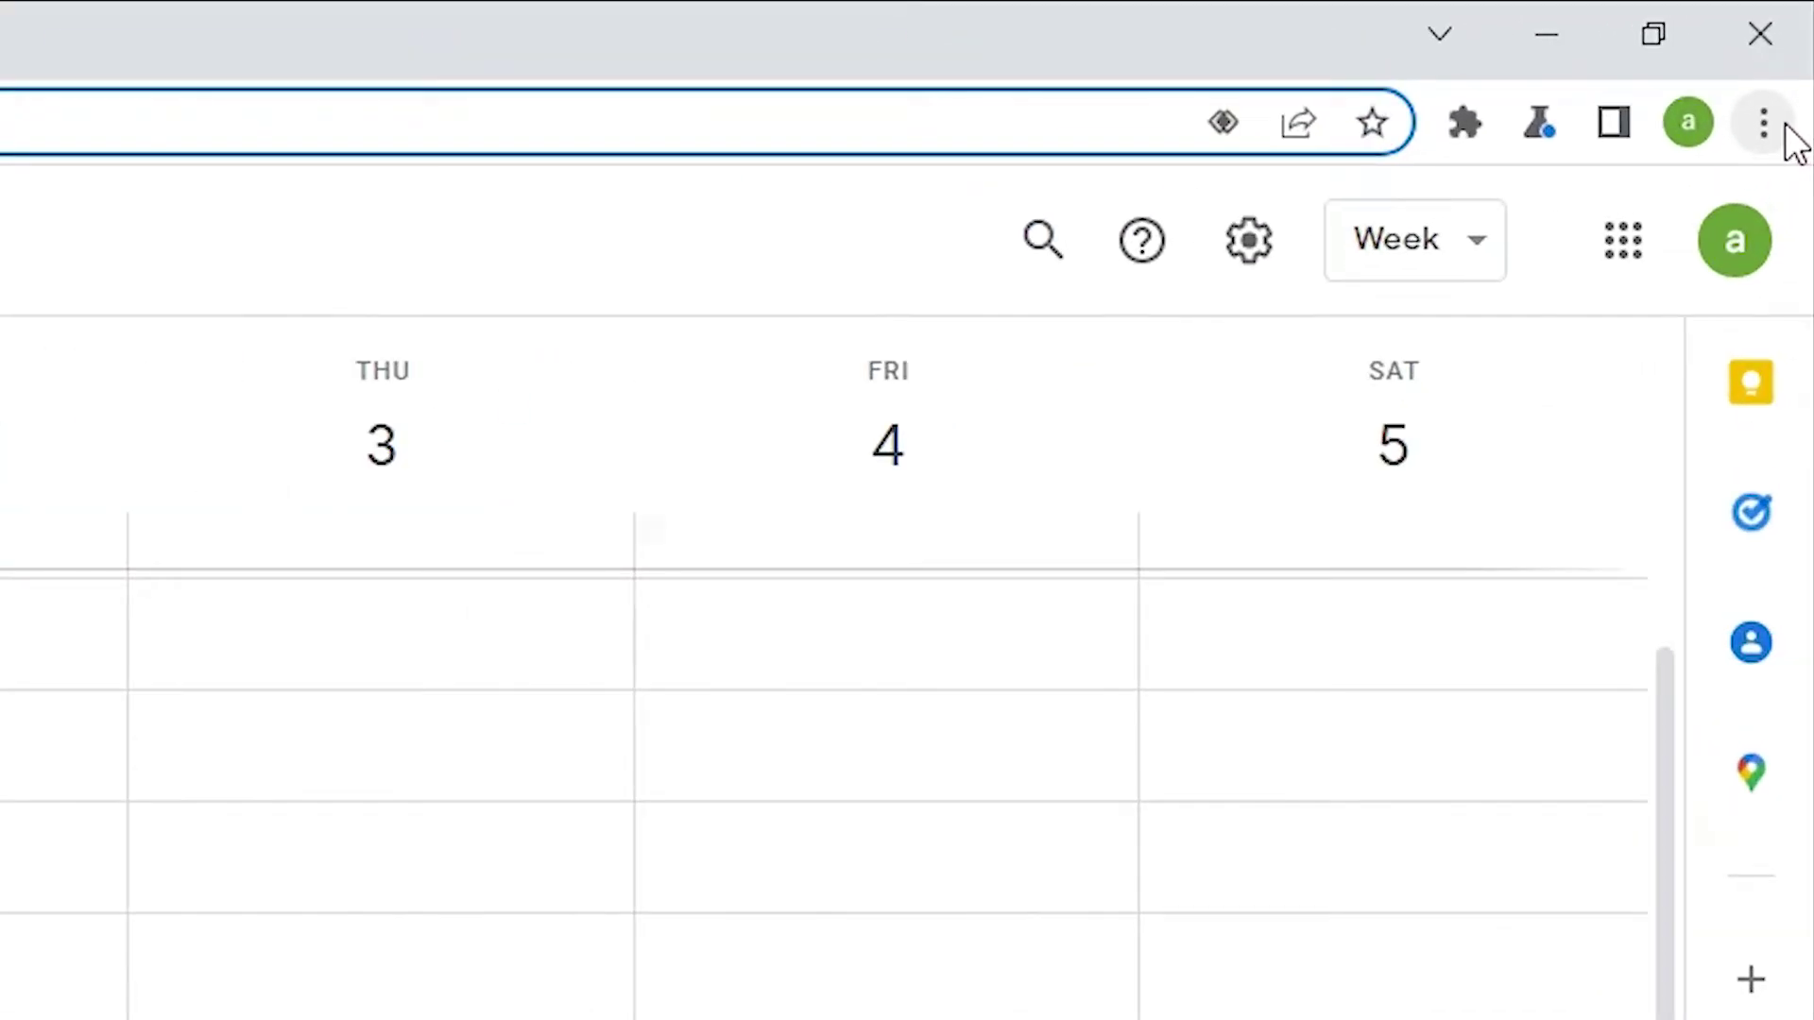
Create a Google Calendar shortcut set to open as its own window, then minimize Chrome to the desktop
{"action": "left_click", "coordinate": [1782, 128]}
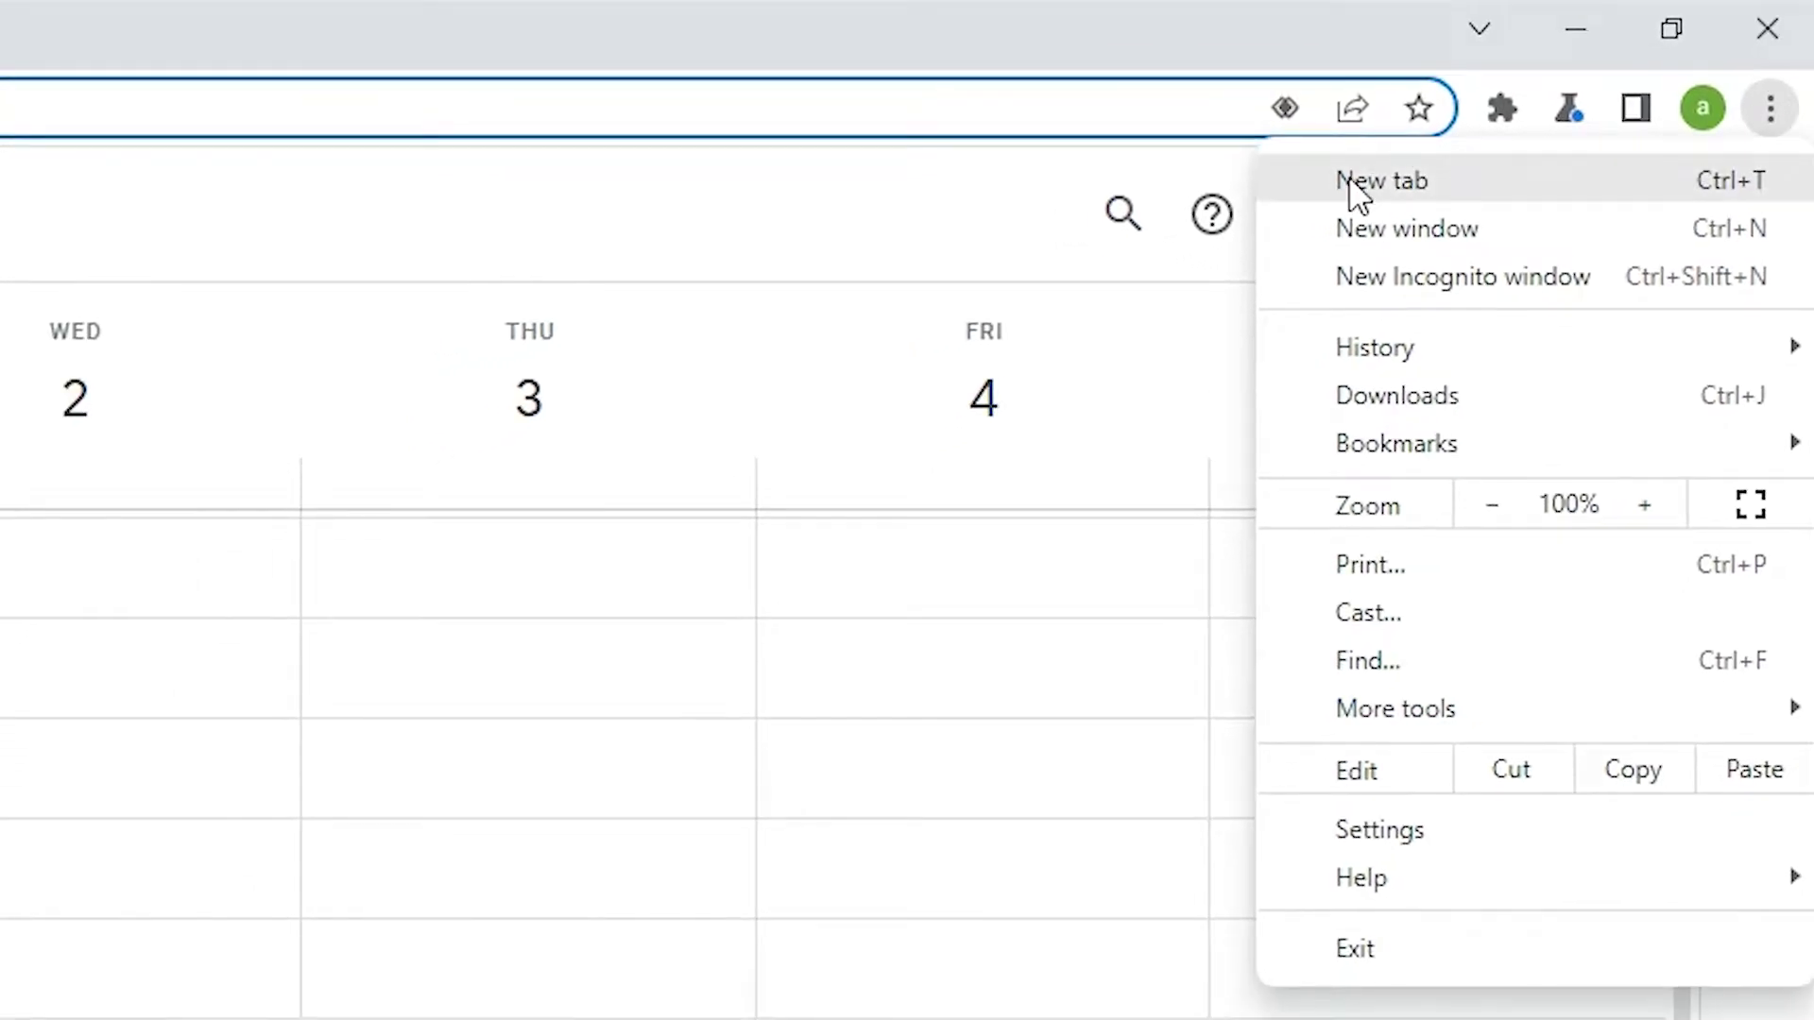
{"action": "mouse_move", "coordinate": [1396, 709]}
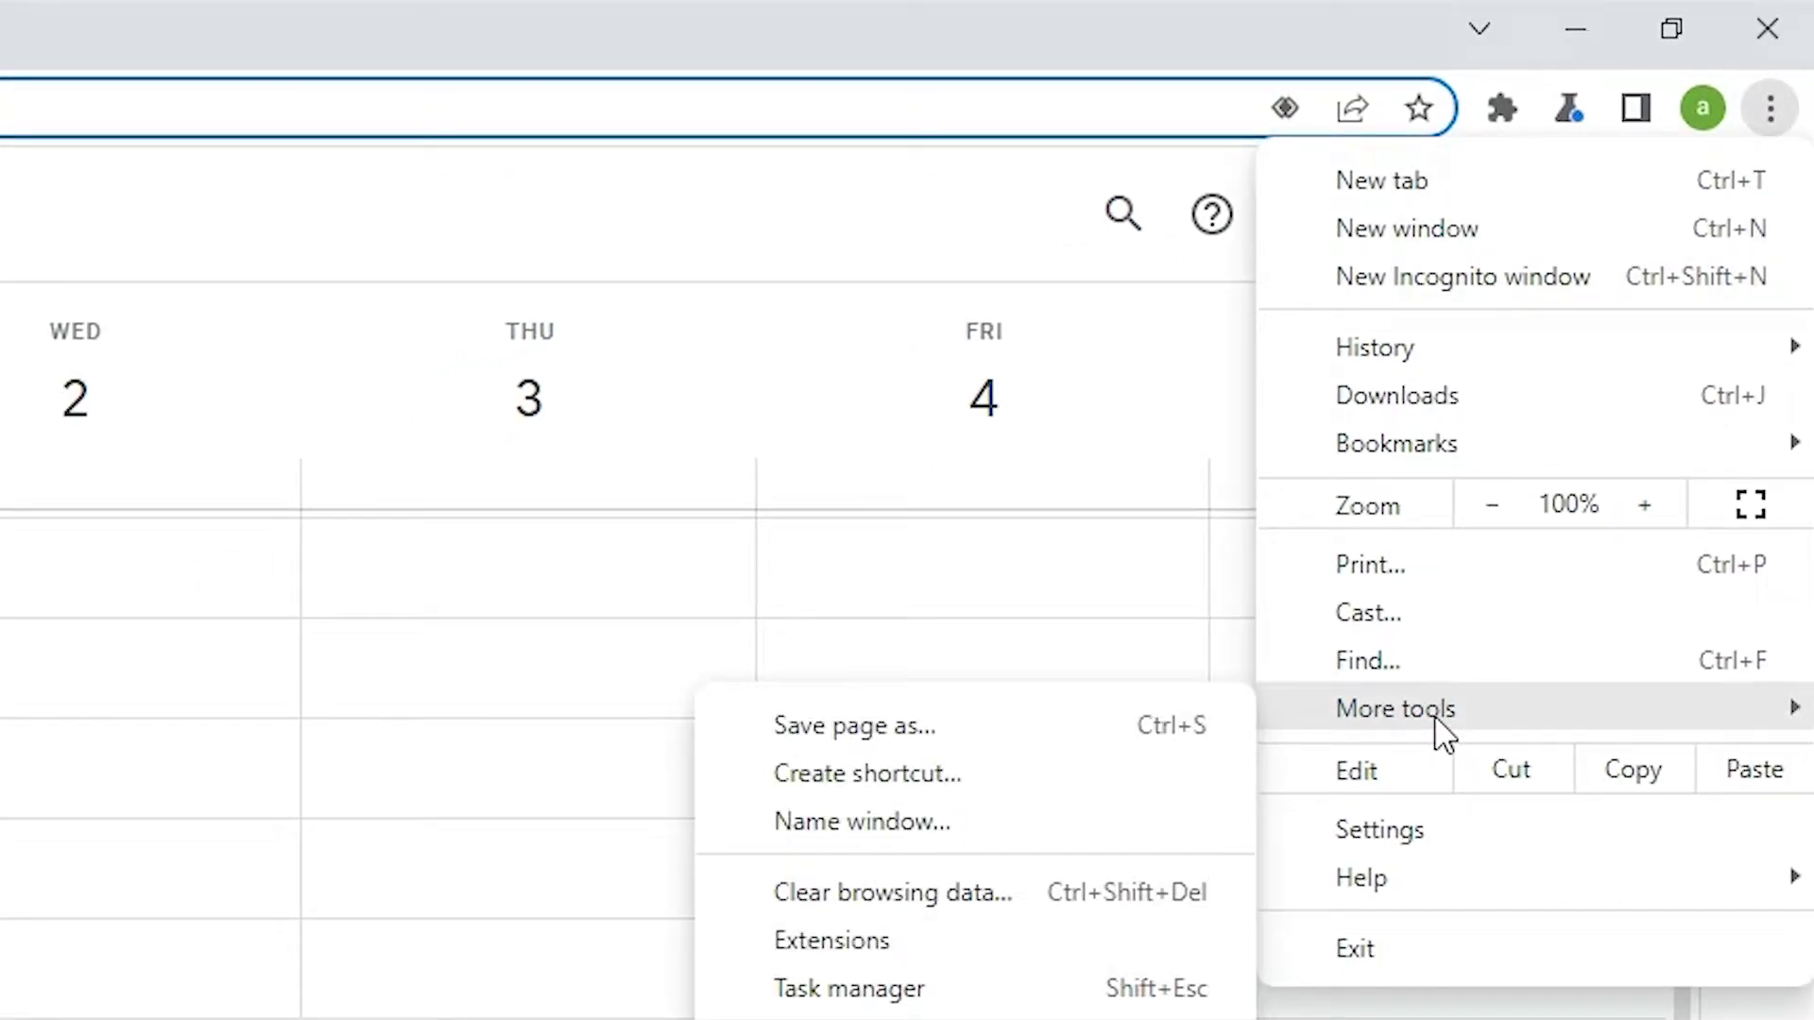
{"action": "left_click", "coordinate": [929, 775]}
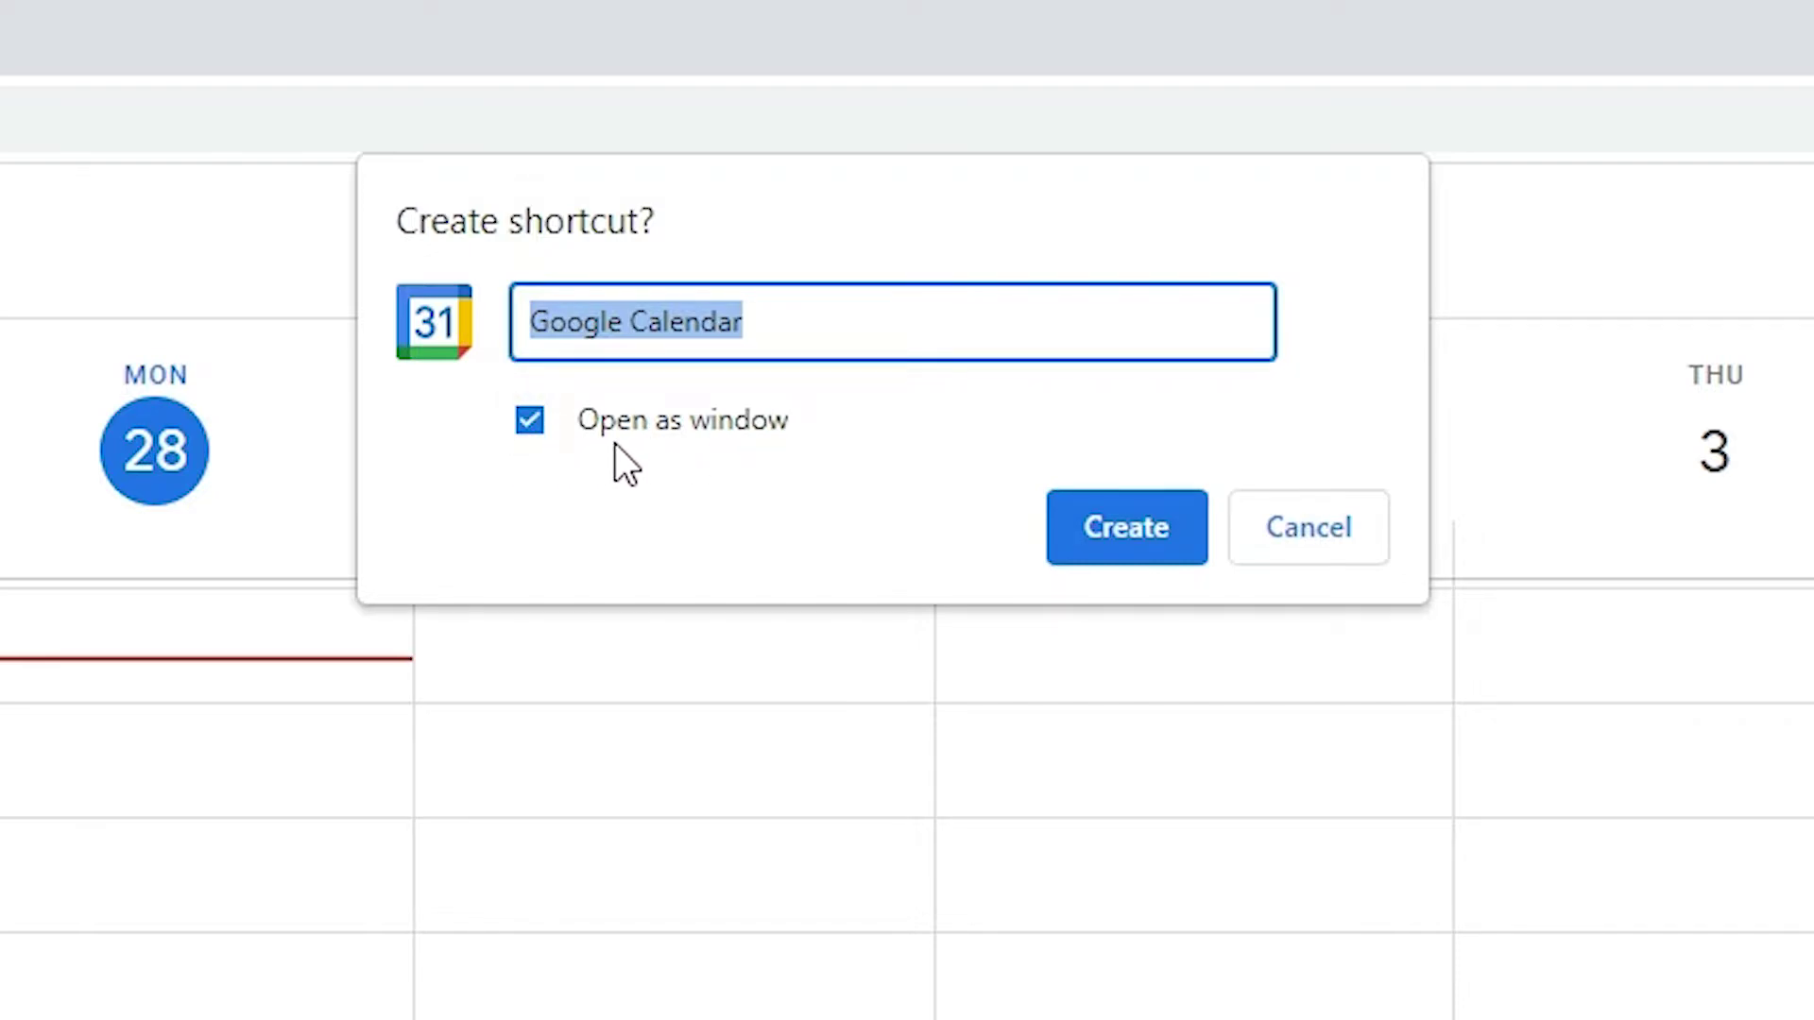
{"action": "left_click", "coordinate": [1128, 521]}
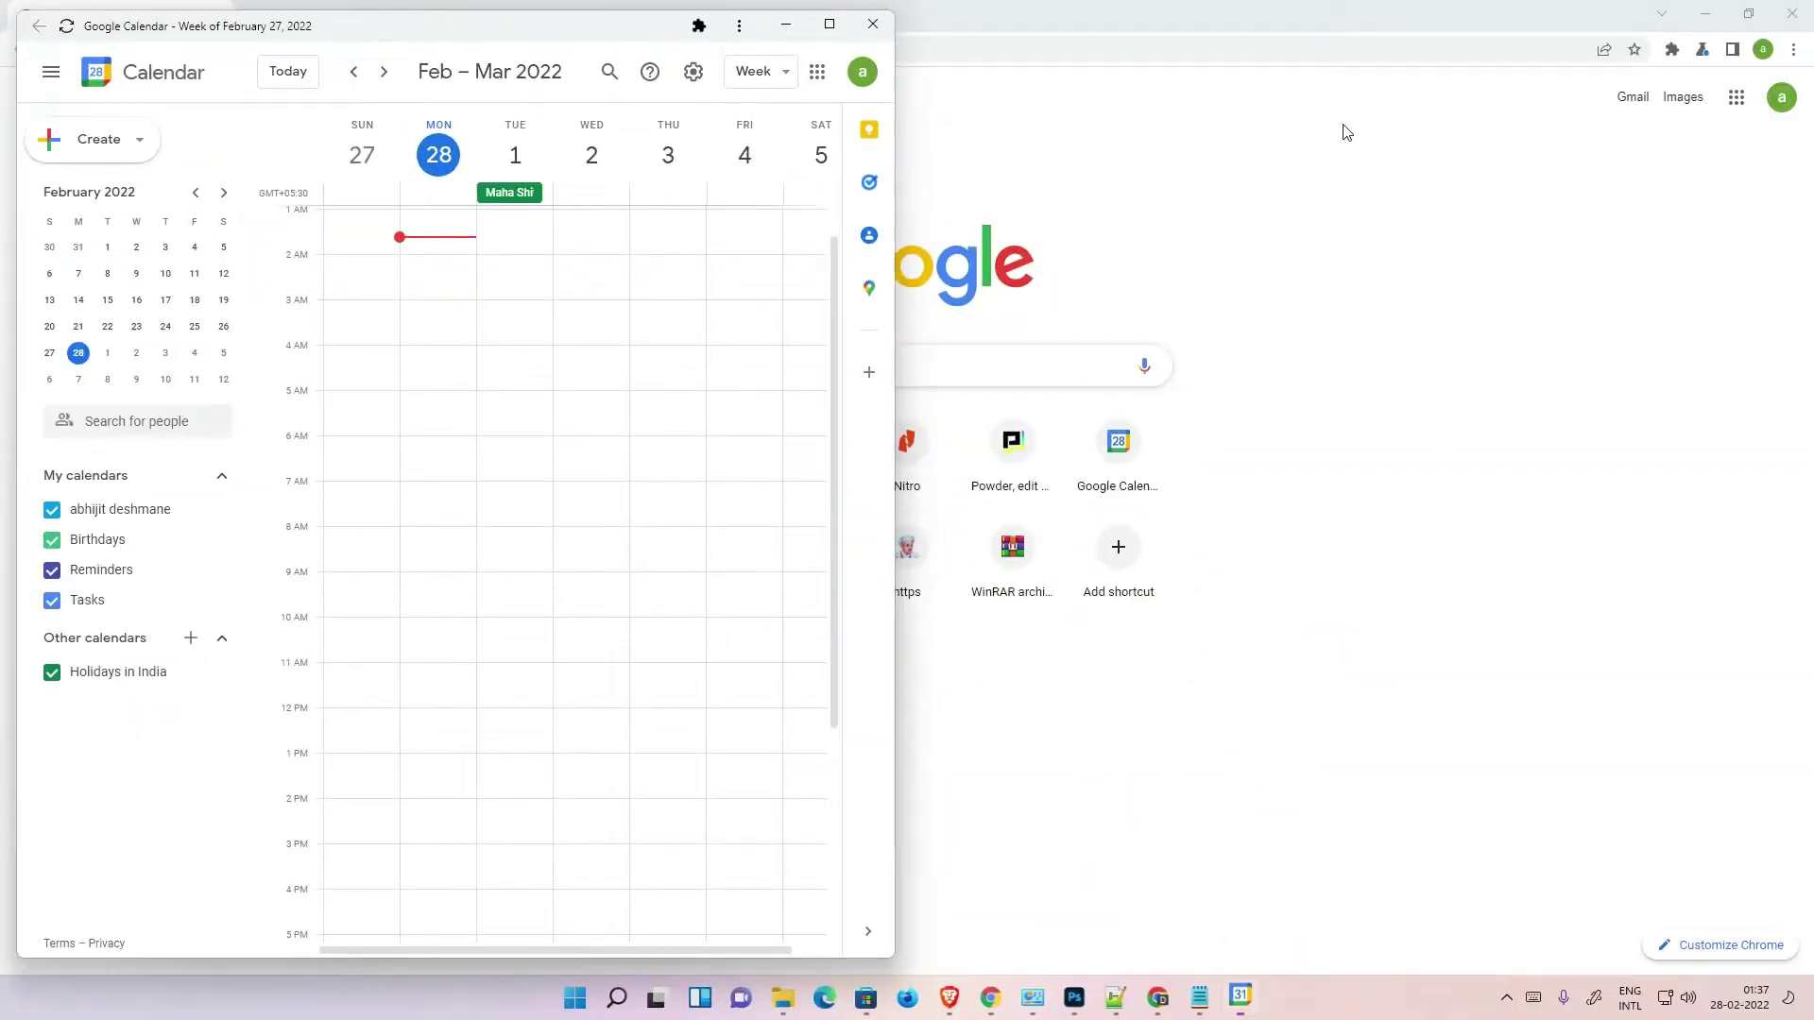
{"action": "left_click", "coordinate": [871, 24]}
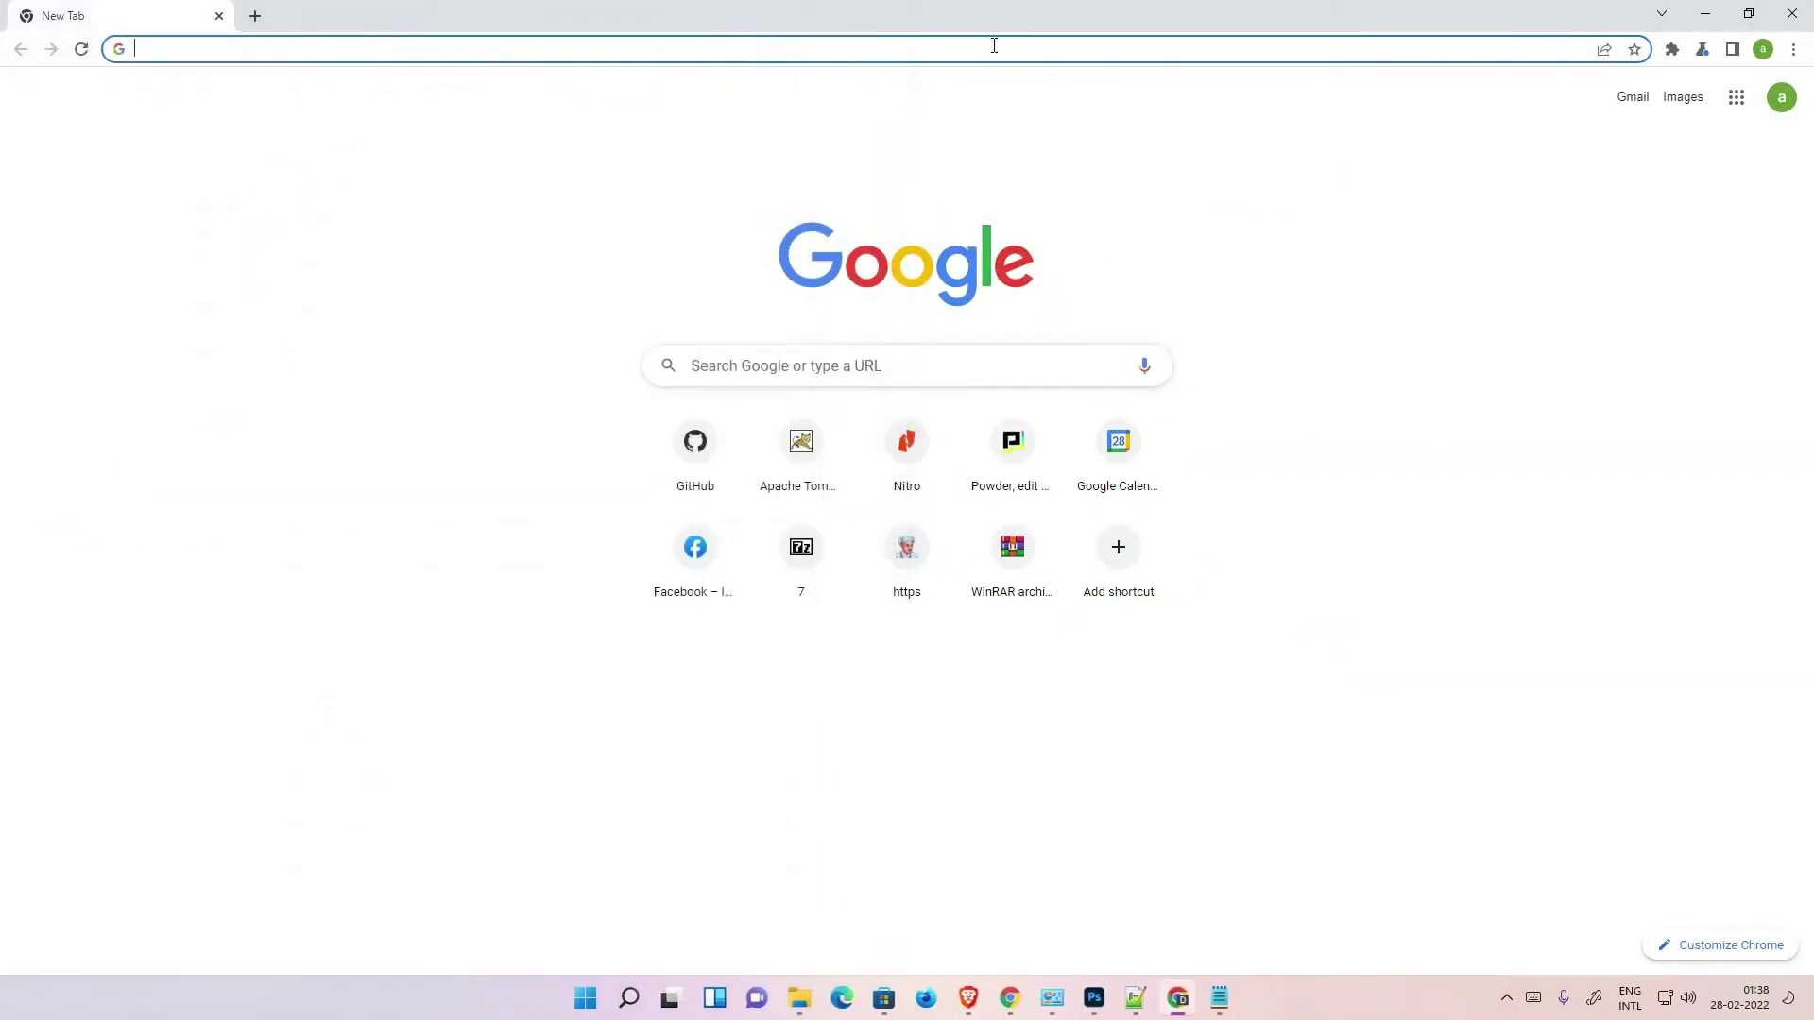
{"action": "left_click", "coordinate": [1708, 13]}
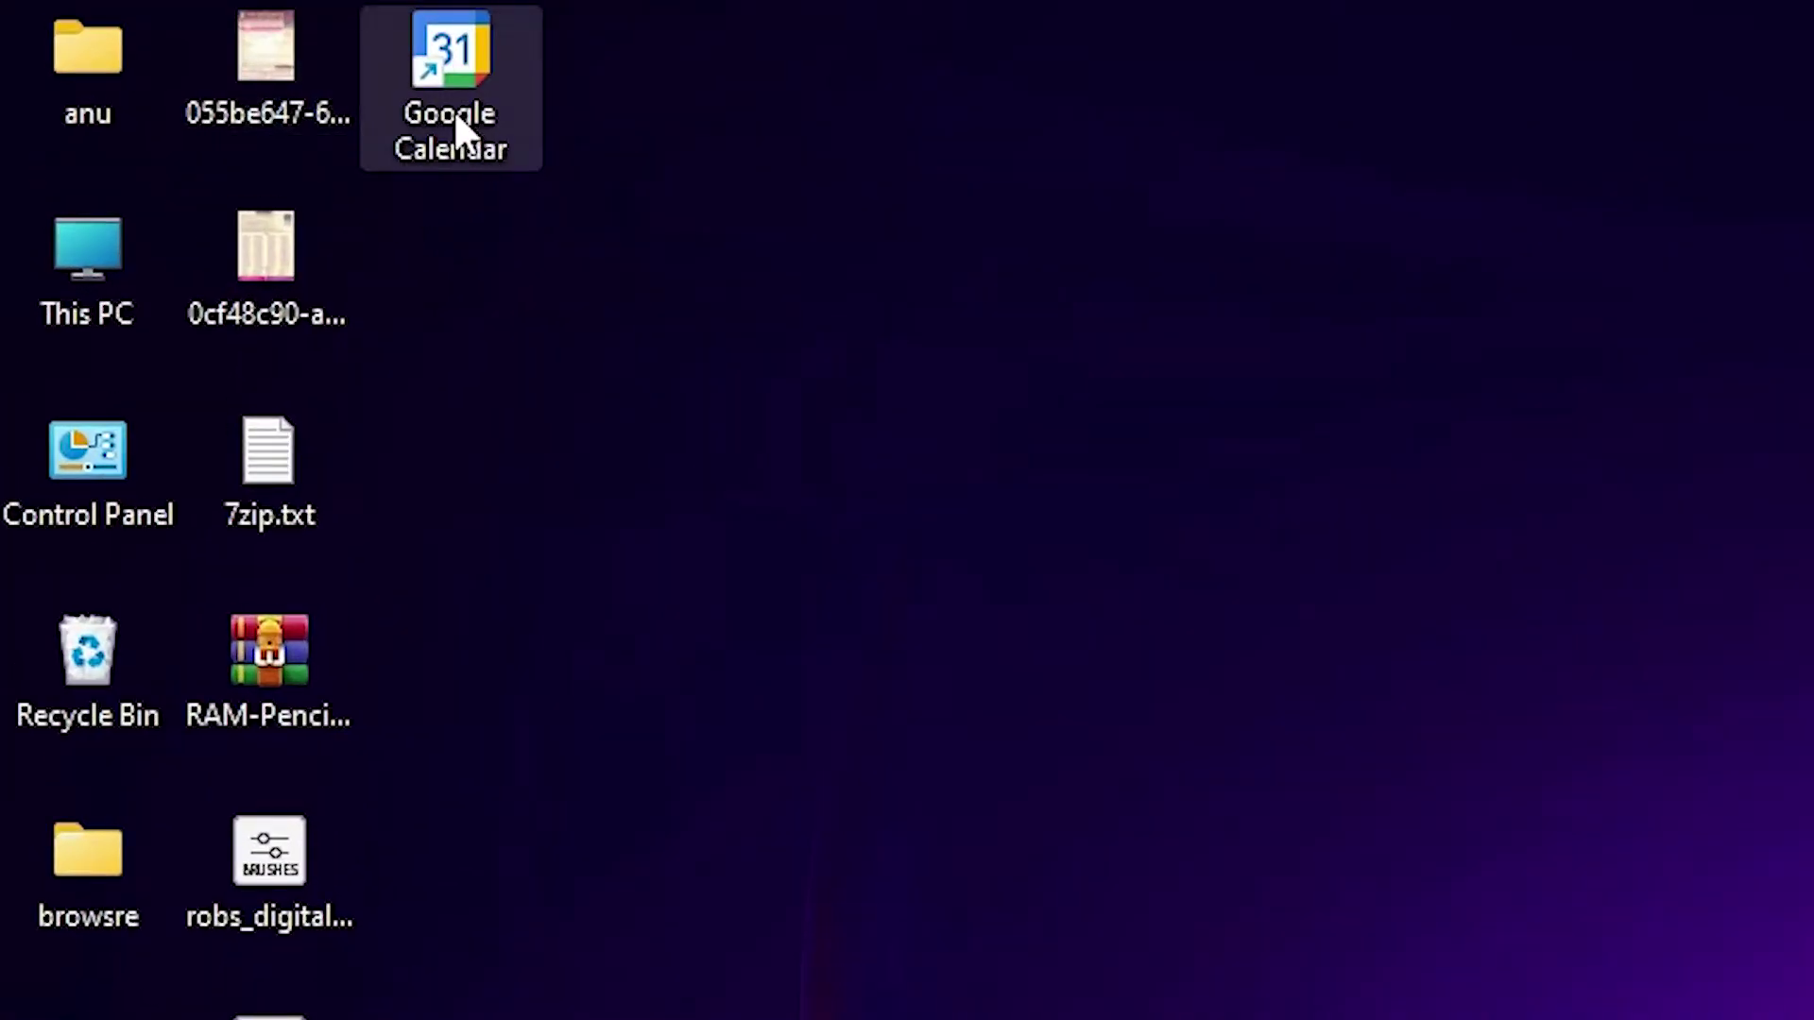
Pin the Google Calendar desktop shortcut to the taskbar via its full context-menu options
{"action": "right_click", "coordinate": [454, 110]}
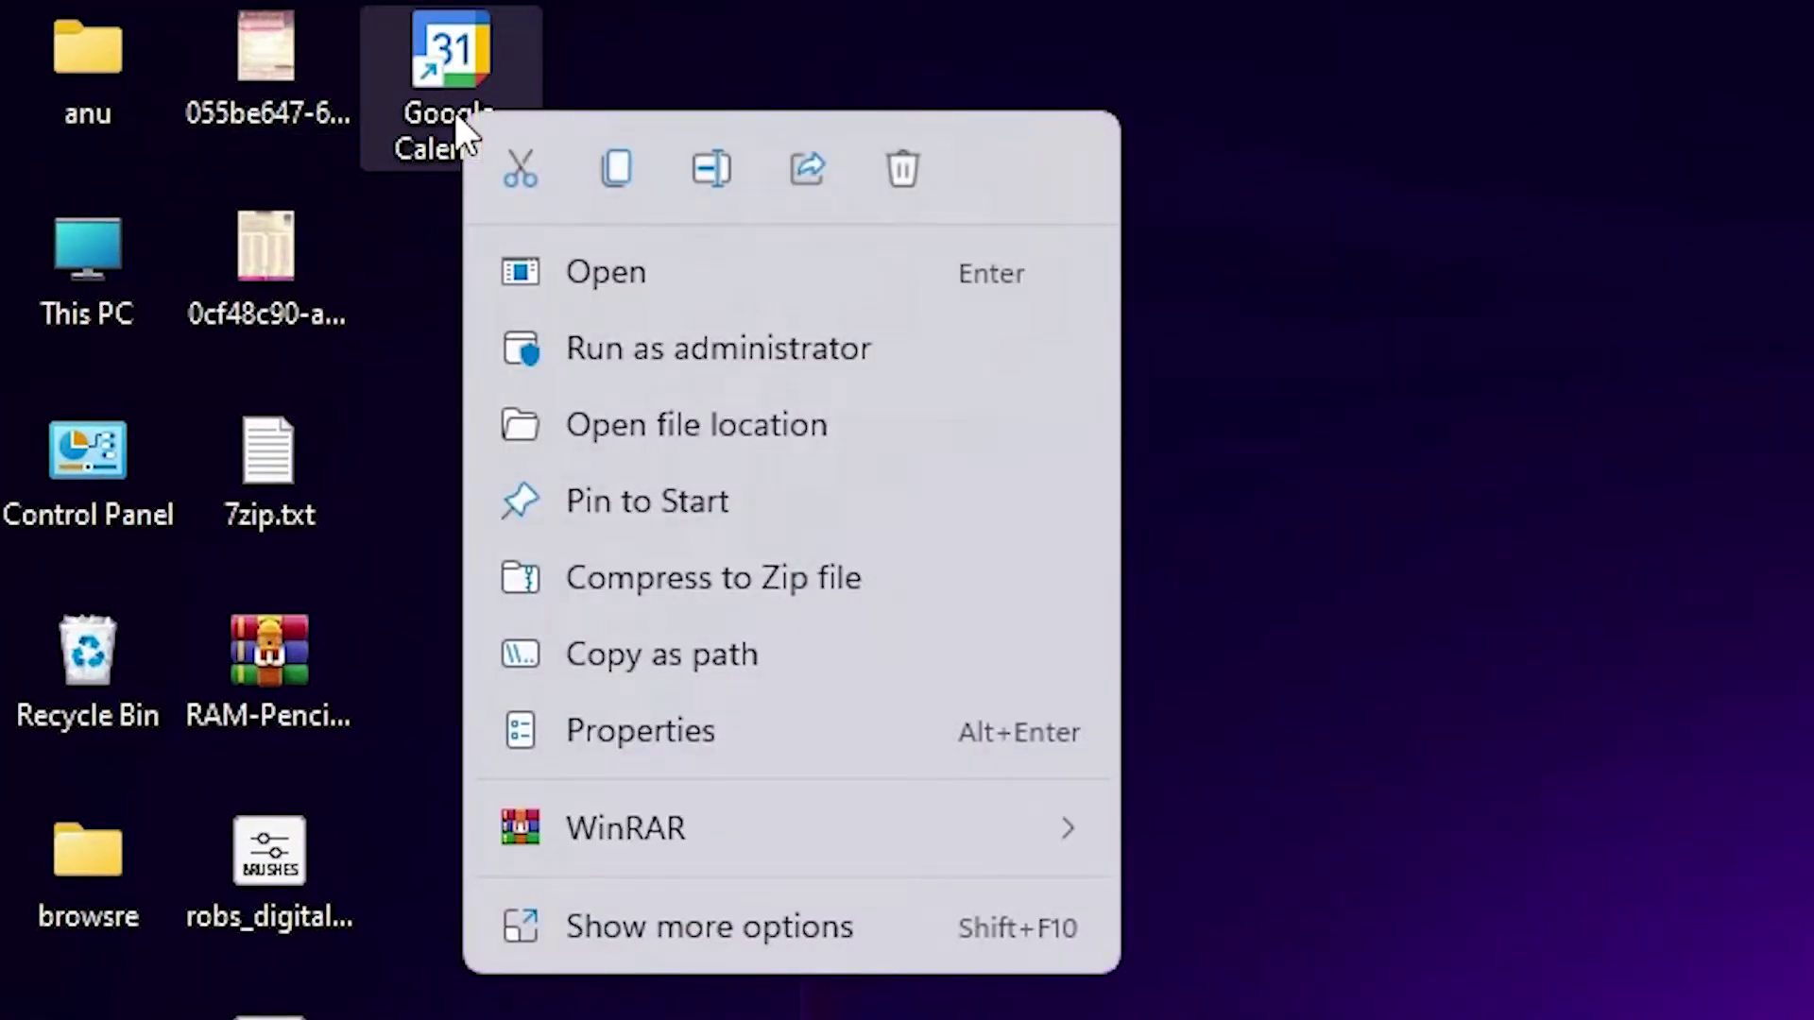
{"action": "left_click", "coordinate": [675, 931]}
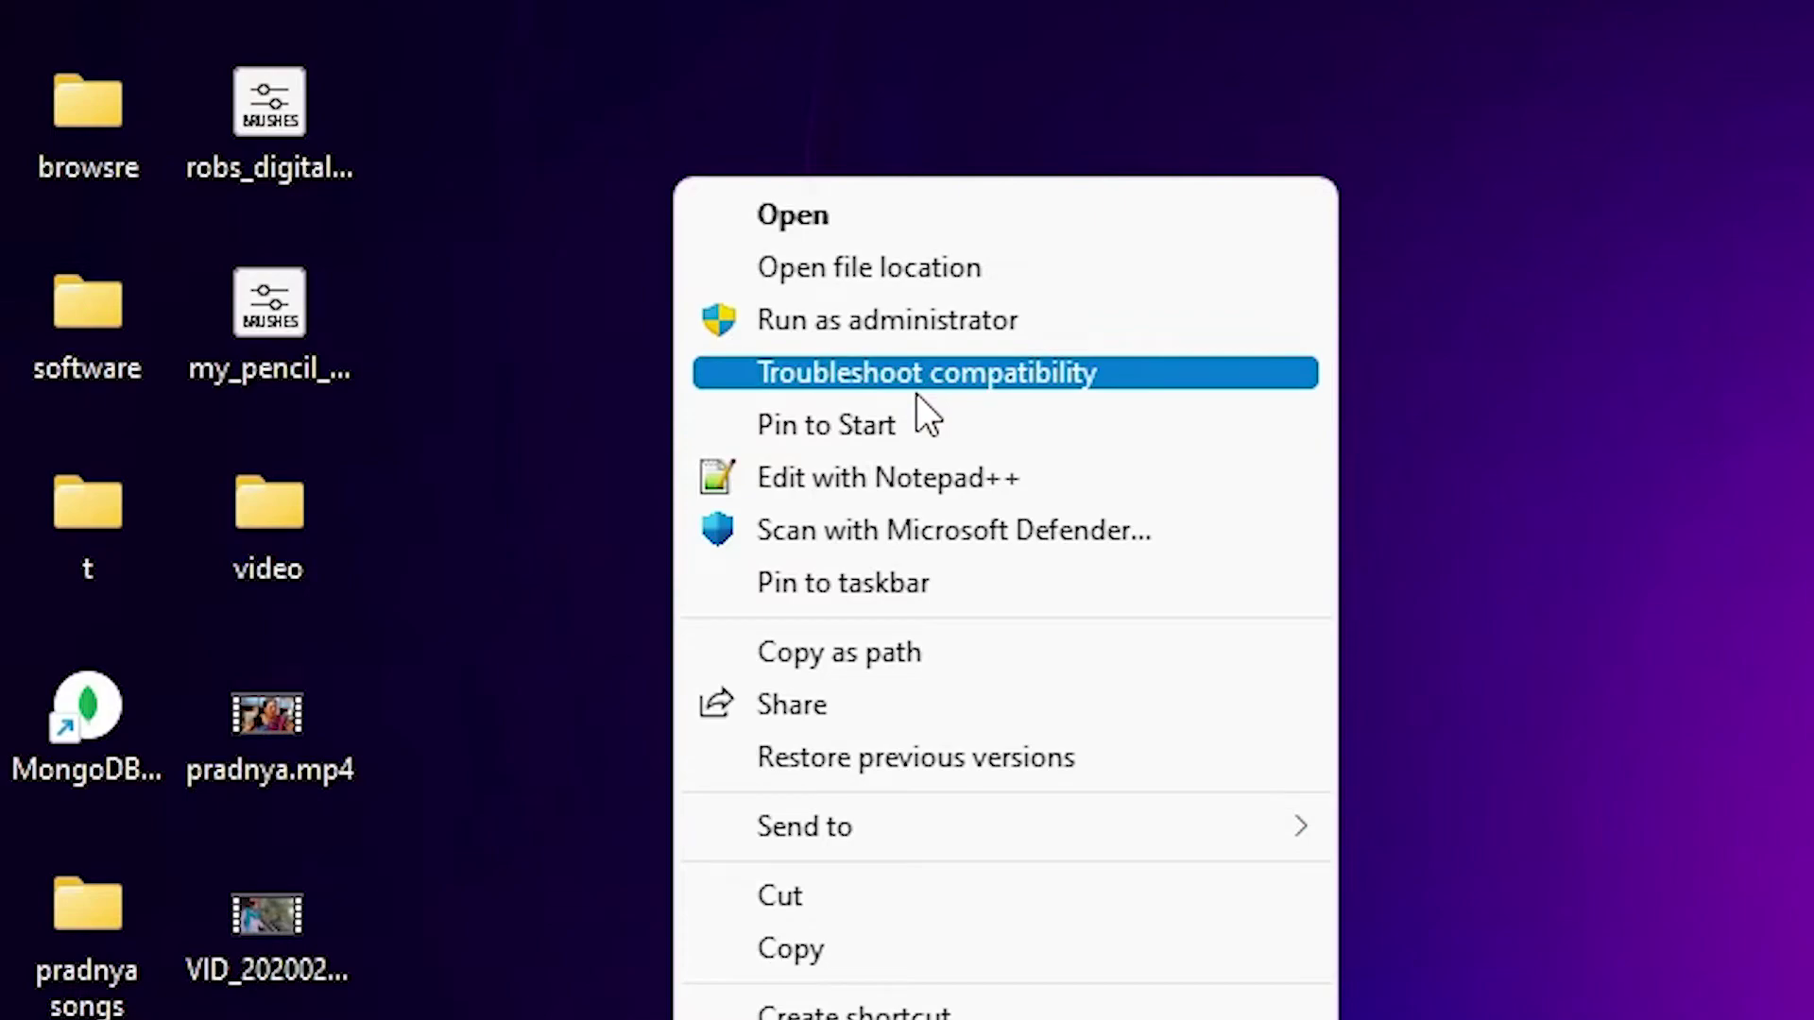
{"action": "left_click", "coordinate": [887, 588]}
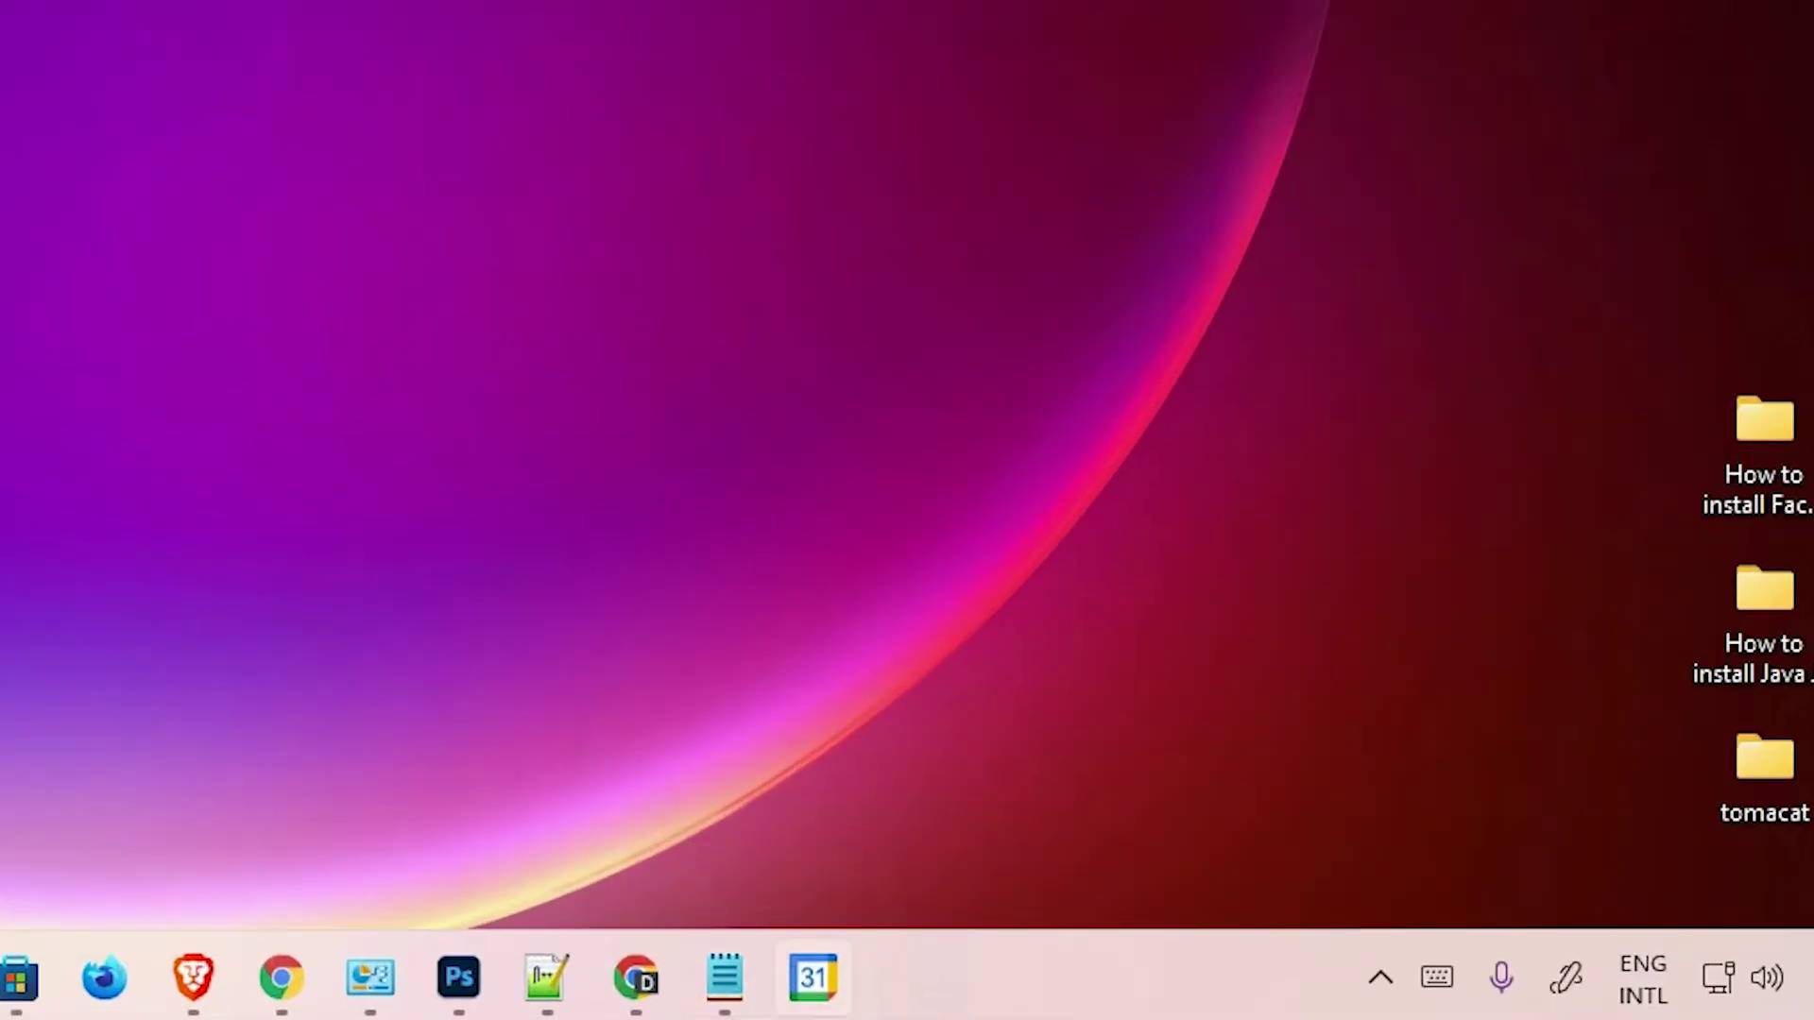
Launch Google Calendar from the taskbar icon and maximize its app window
{"action": "left_click", "coordinate": [814, 978]}
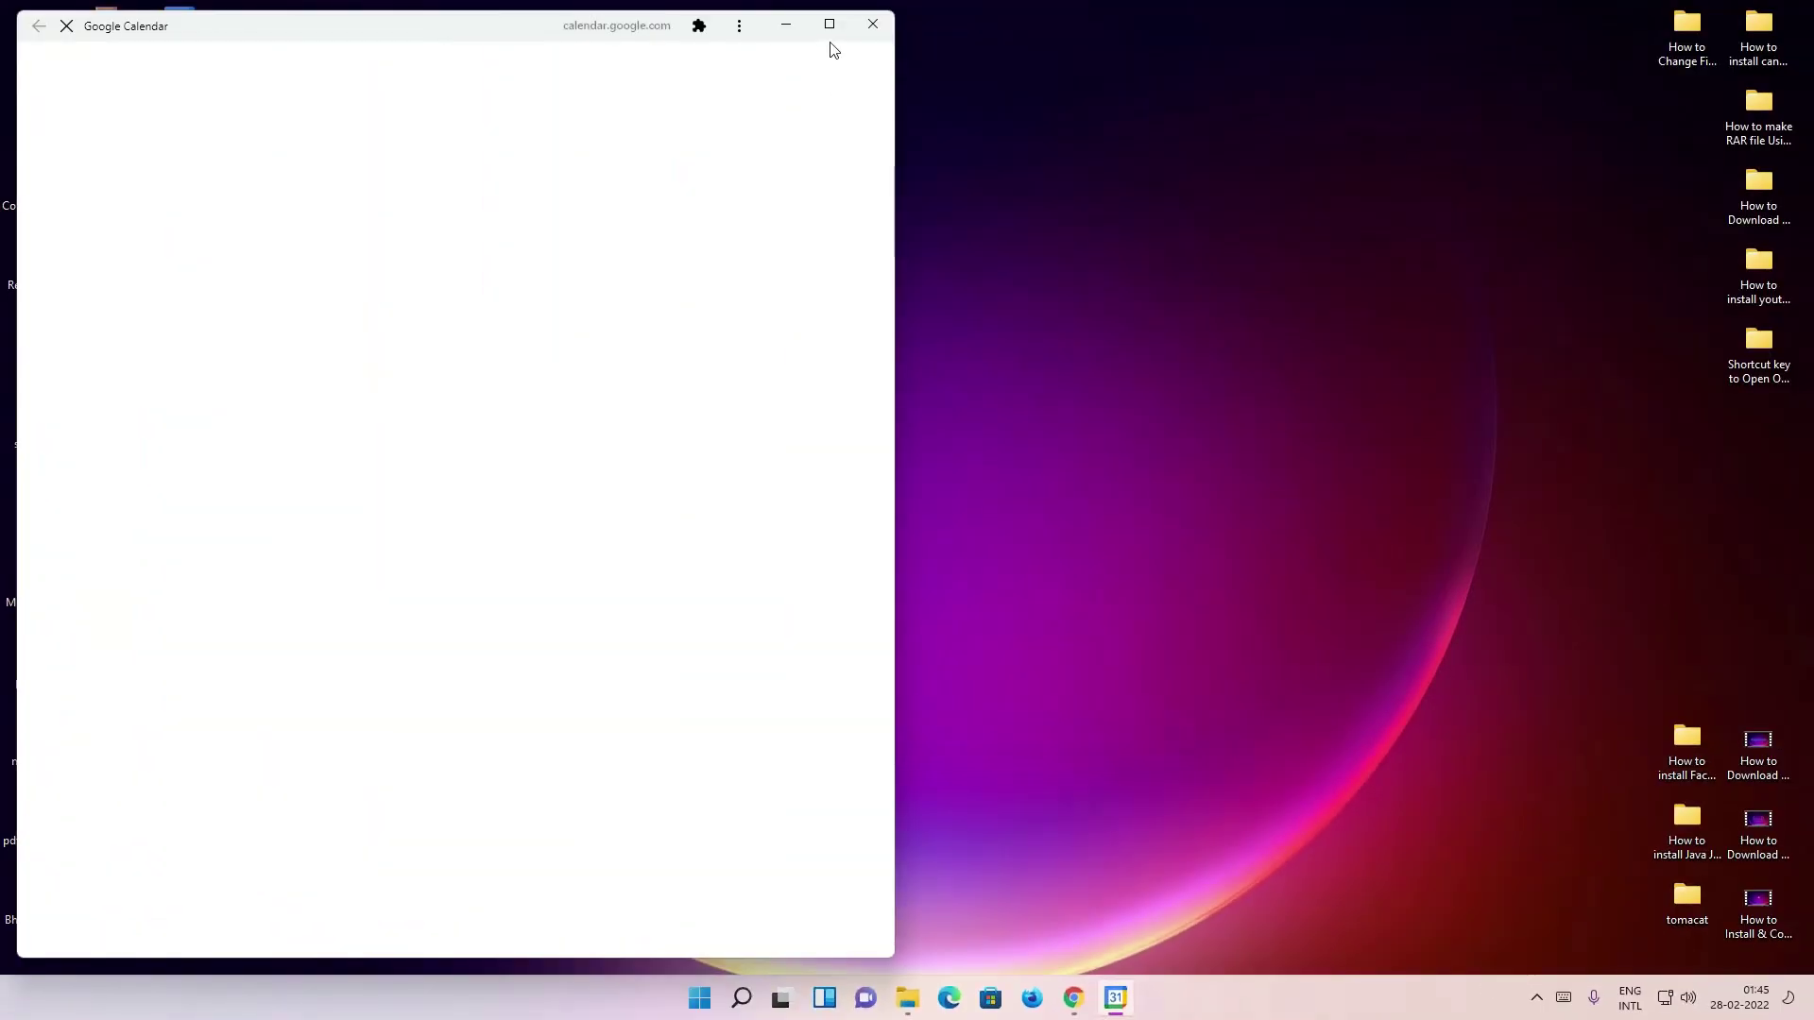
{"action": "left_click", "coordinate": [830, 24]}
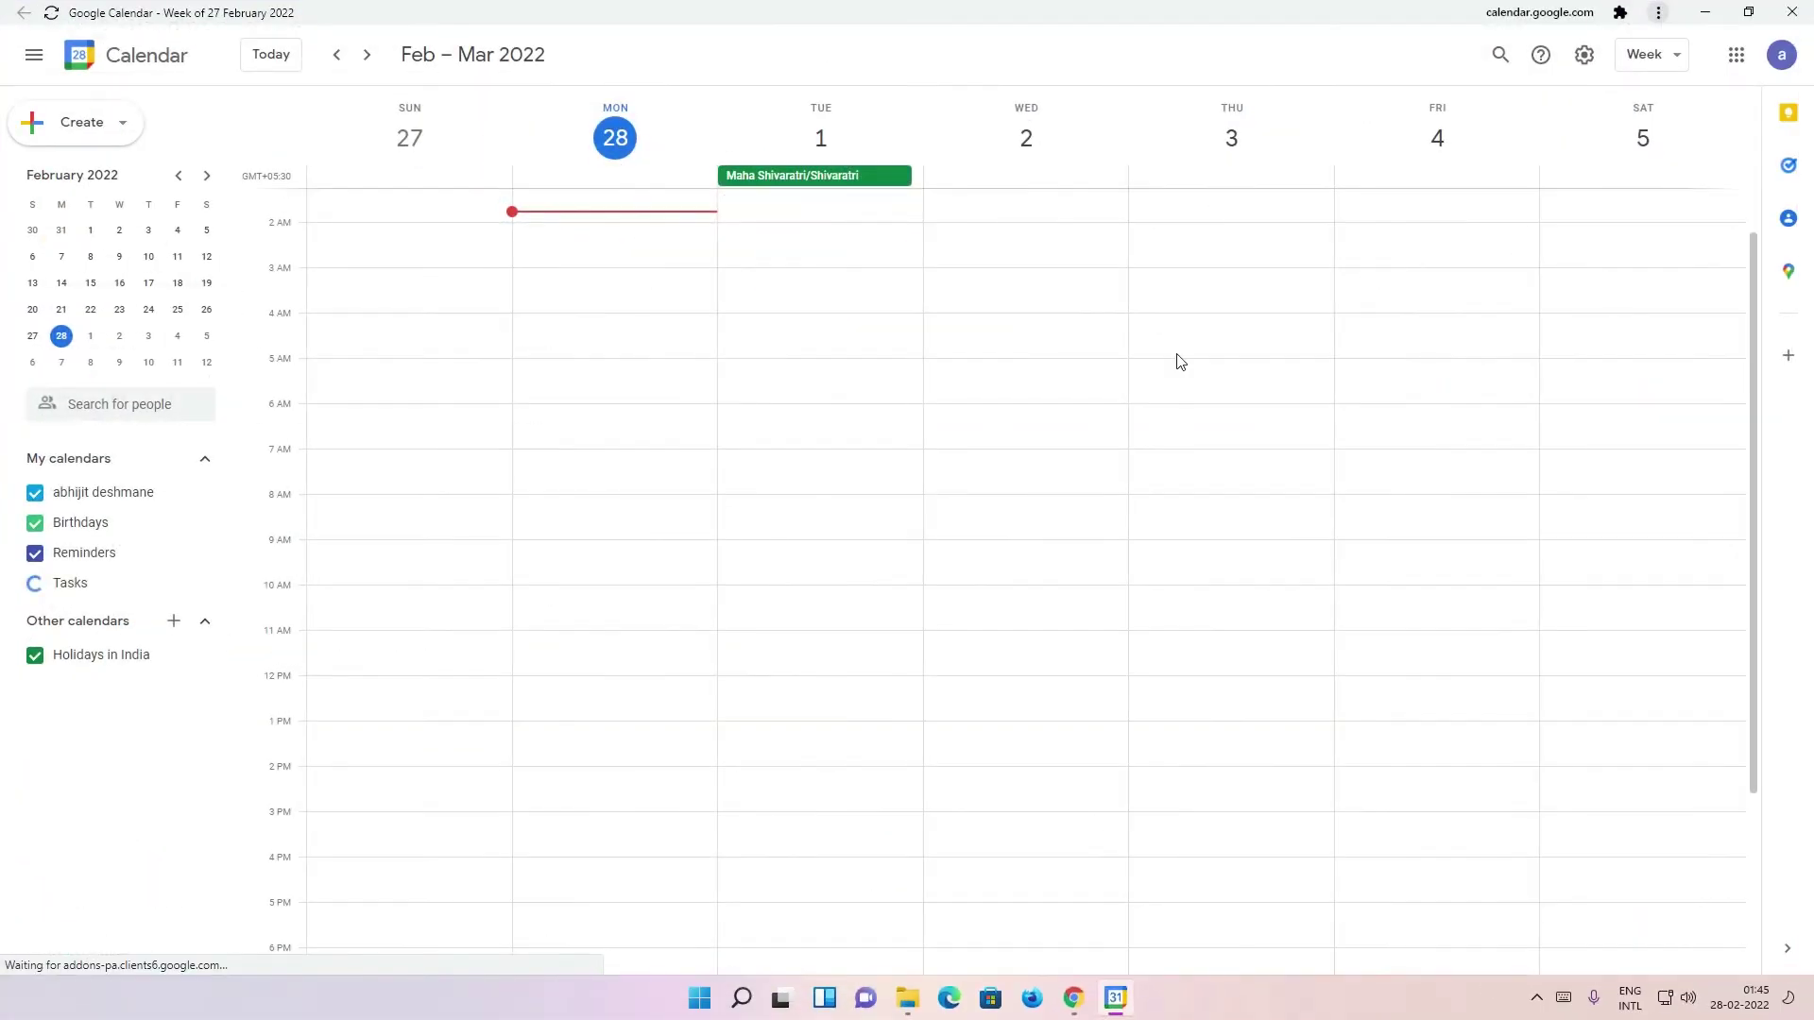